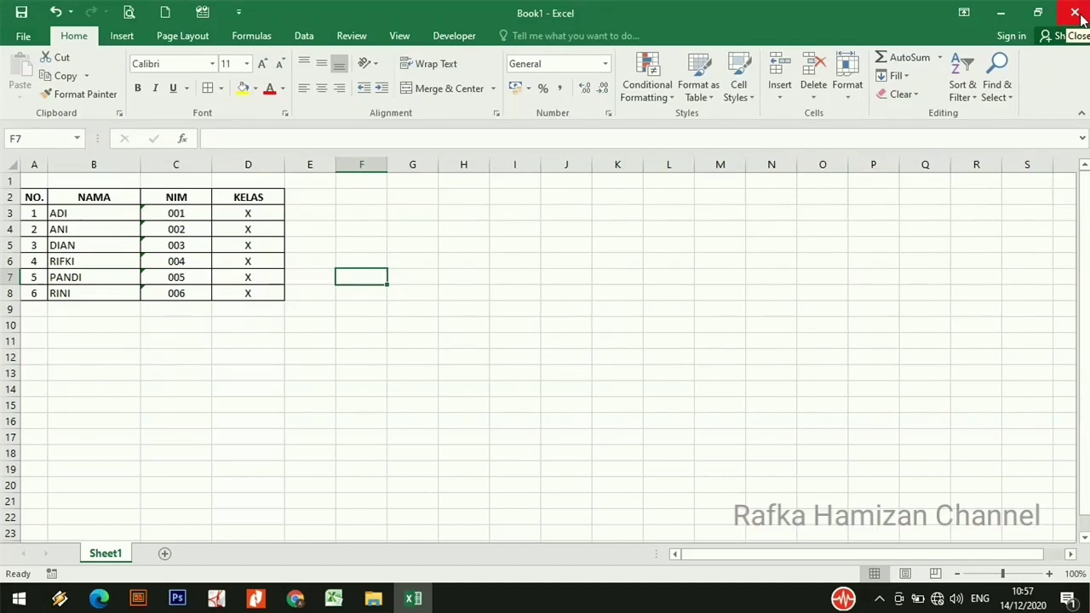
Step: Close the student table workbook without saving, then relaunch Excel from the taskbar
{"action": "left_click", "coordinate": [1074, 13]}
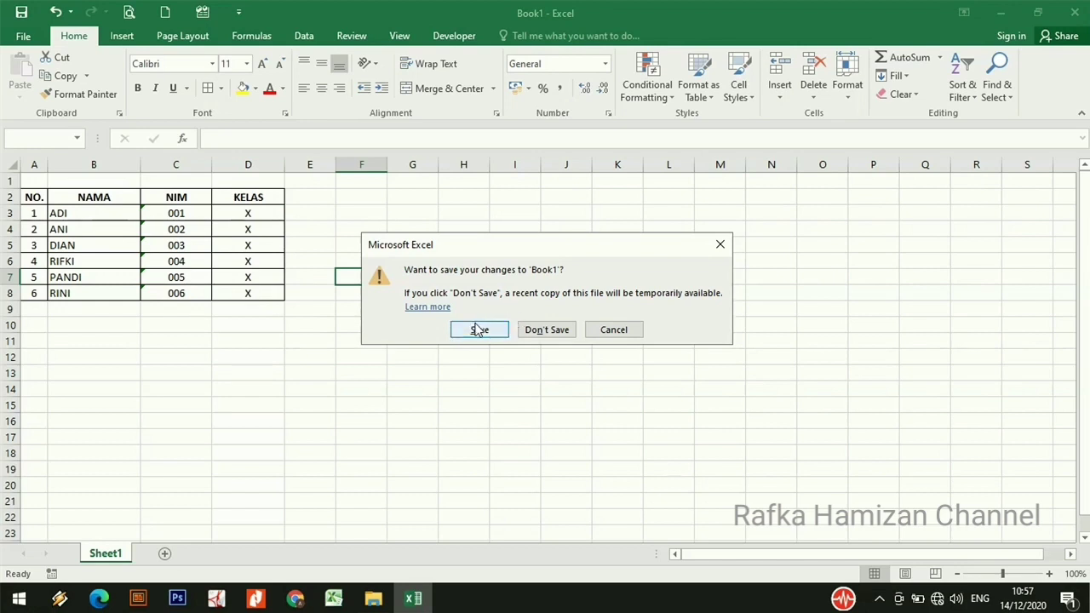
{"action": "left_click", "coordinate": [551, 332]}
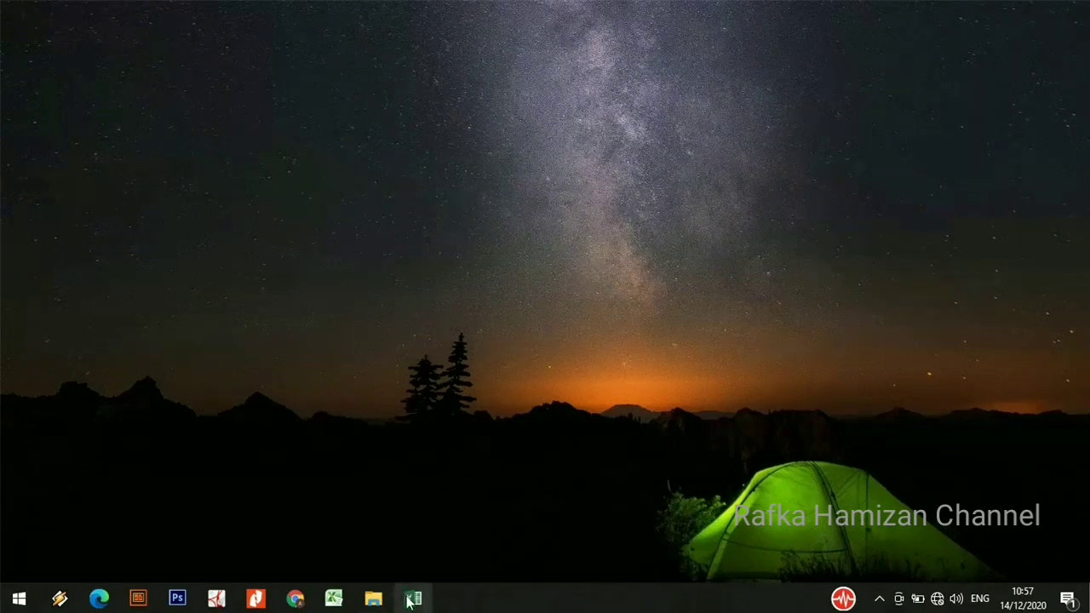
{"action": "left_click", "coordinate": [411, 601]}
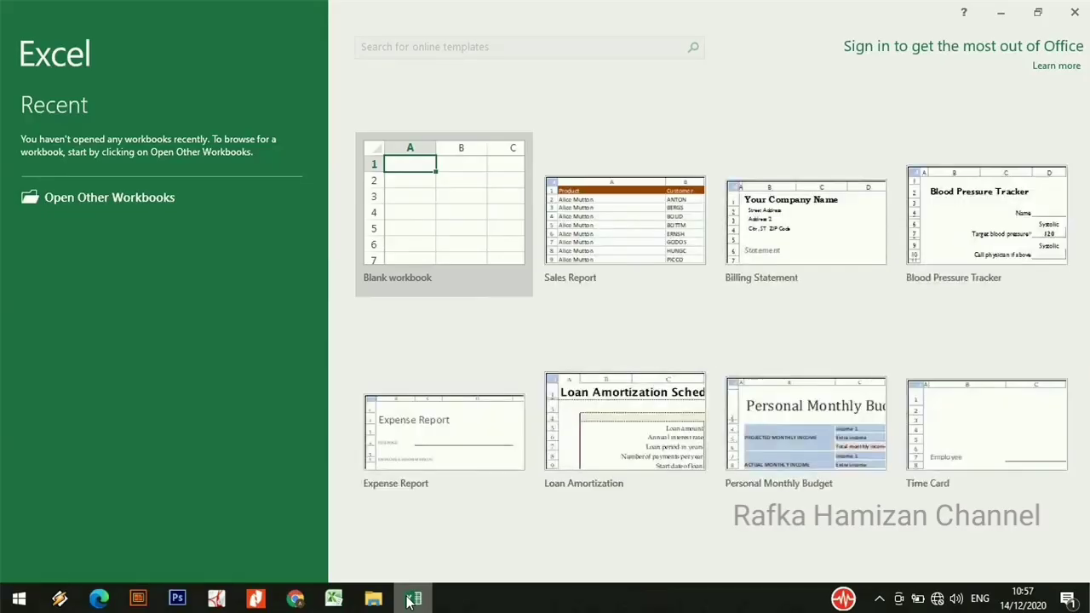
Step: Create a Blank workbook from the Excel start screen
{"action": "left_click", "coordinate": [432, 242]}
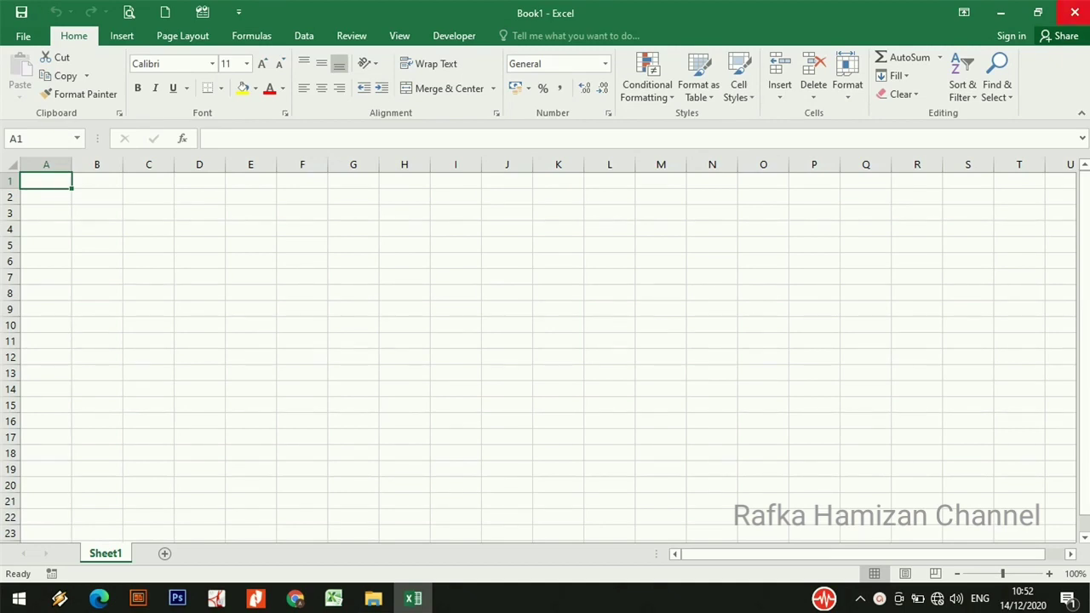
Step: Enter KKKKK in cell P8 and close Excel, bringing up the save prompt for Book1
{"action": "left_click", "coordinate": [810, 292]}
{"action": "type", "text": "KKK"}
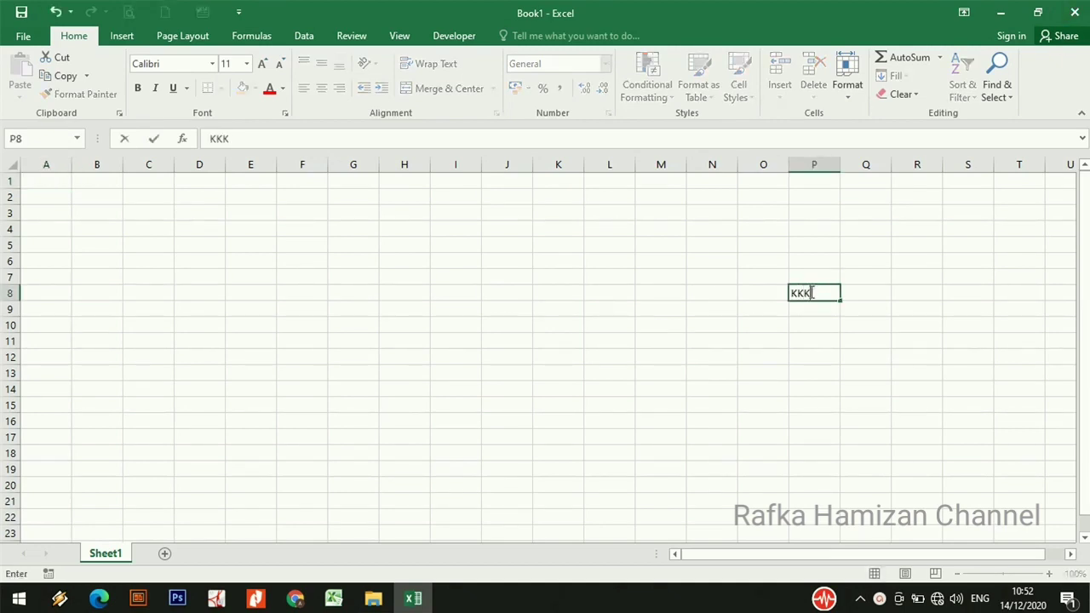
{"action": "type", "text": "KK"}
{"action": "key", "text": "Return"}
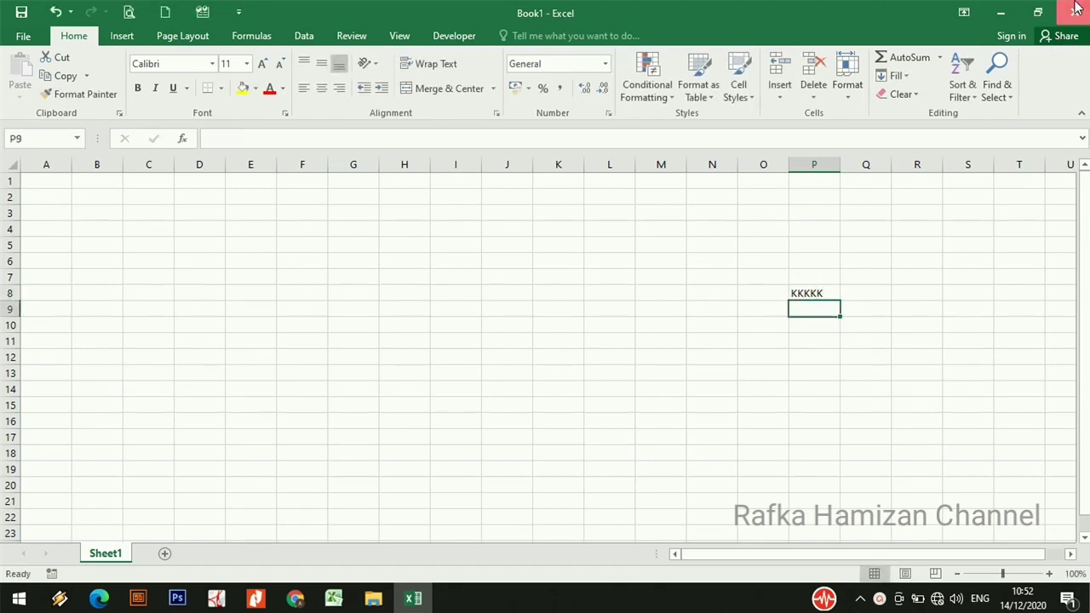
{"action": "left_click", "coordinate": [1075, 8]}
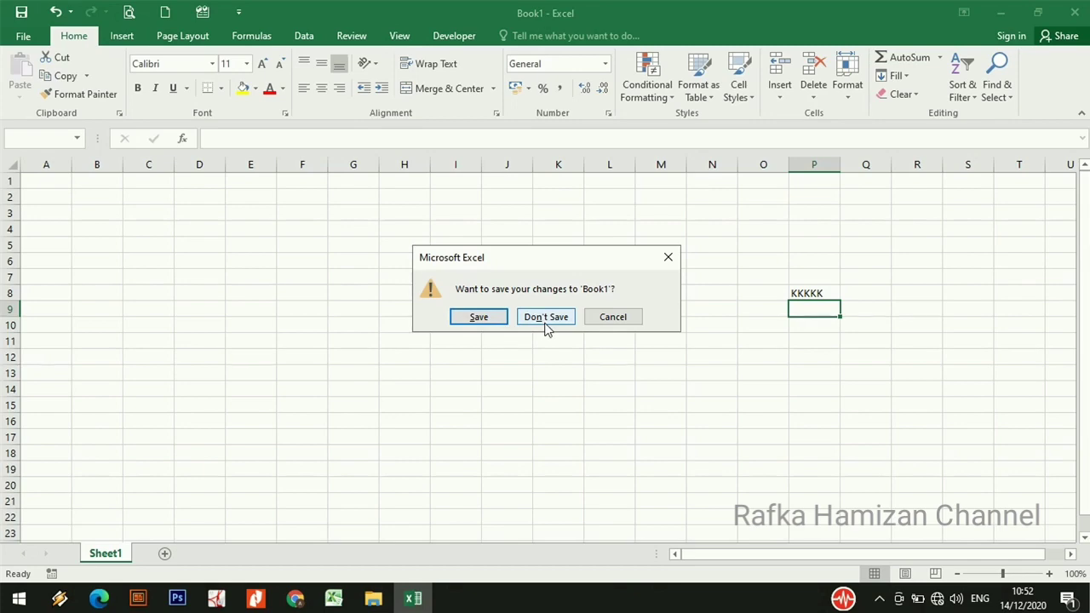
Step: Quit without saving the KKKKK entry, relaunch Excel and create a new blank workbook
{"action": "left_click", "coordinate": [552, 321]}
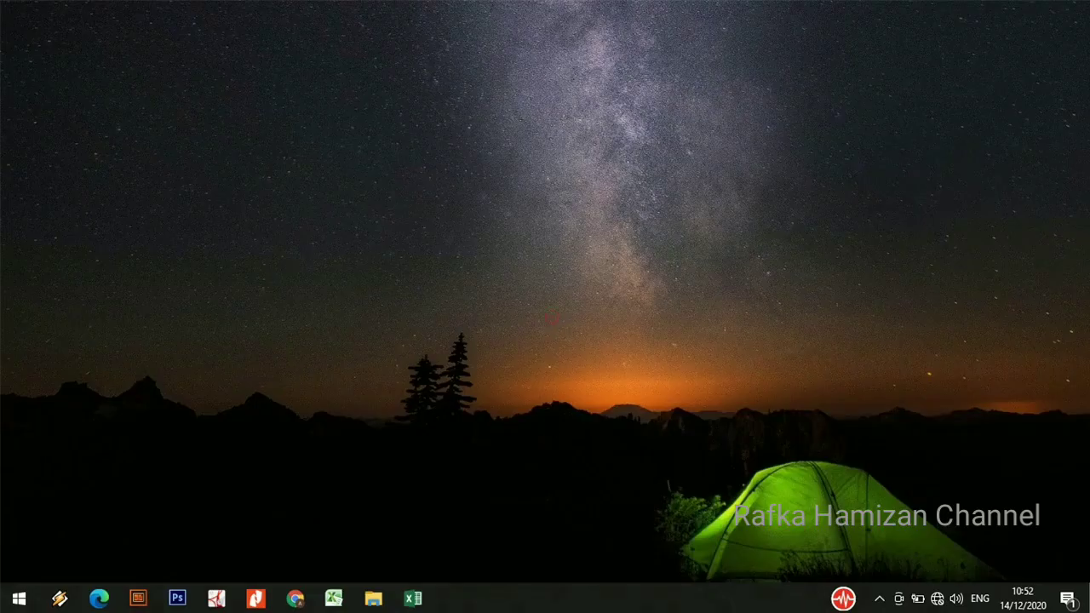
{"action": "left_click", "coordinate": [413, 601]}
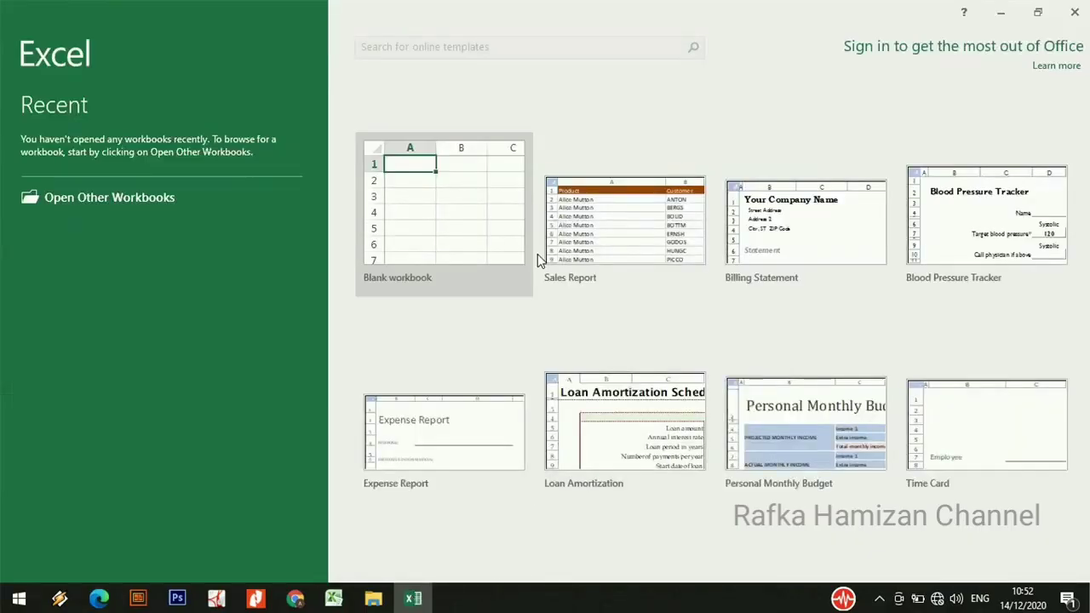
{"action": "left_click", "coordinate": [503, 246]}
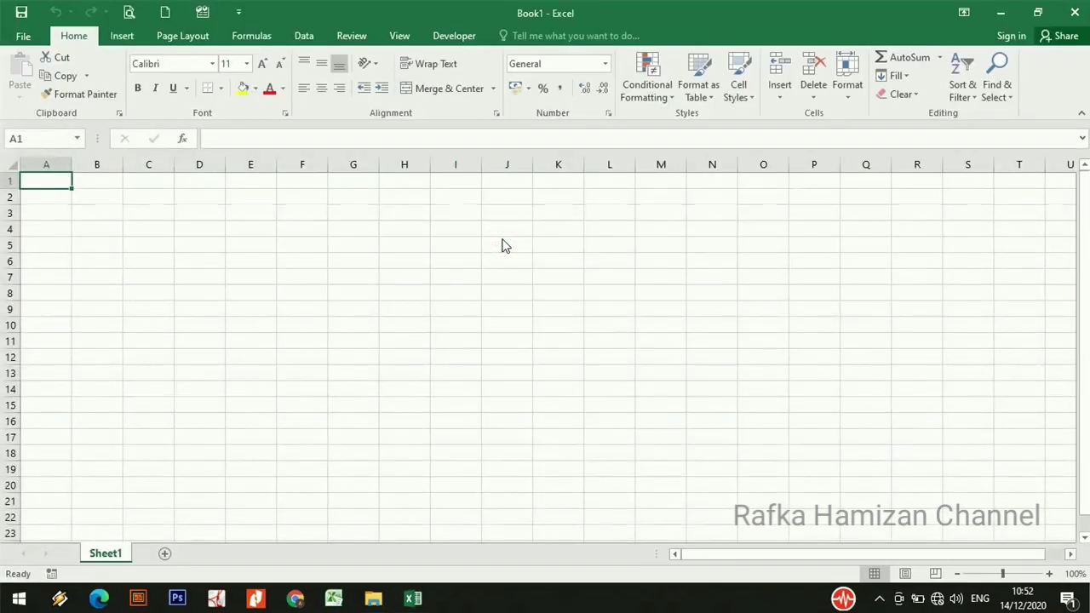
Step: Set 'Save AutoRecover information every' to 1 minute in Excel's Save options
{"action": "left_click", "coordinate": [26, 38]}
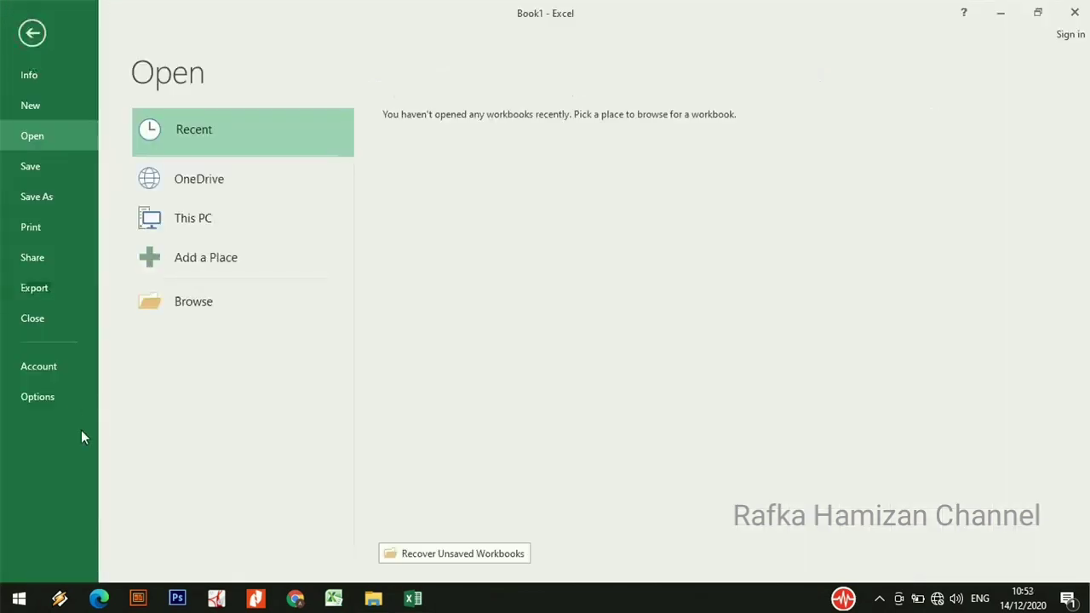
{"action": "left_click", "coordinate": [53, 399]}
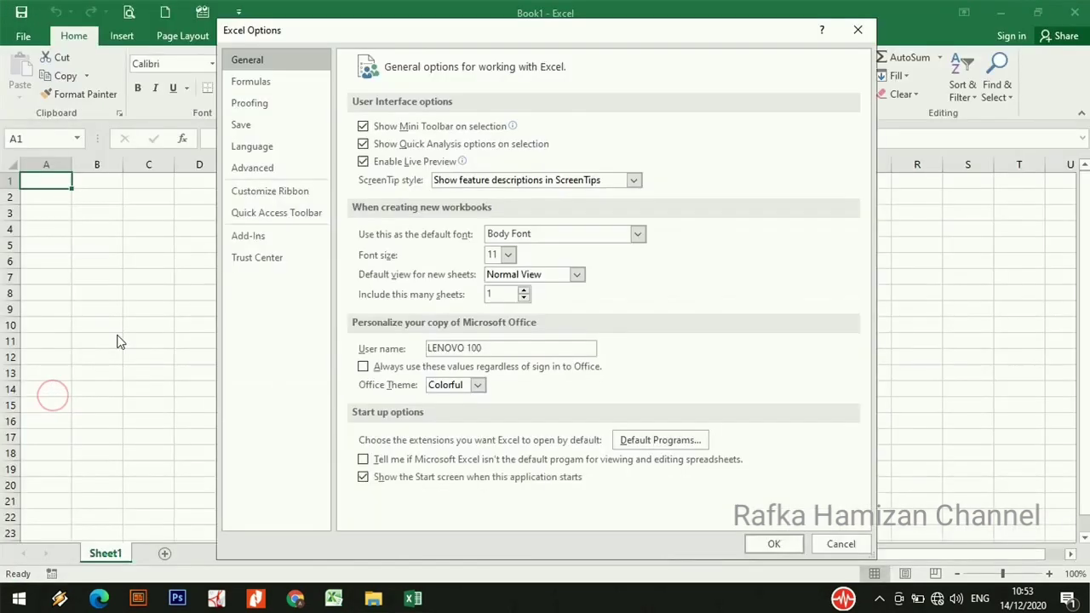
{"action": "left_click", "coordinate": [287, 129]}
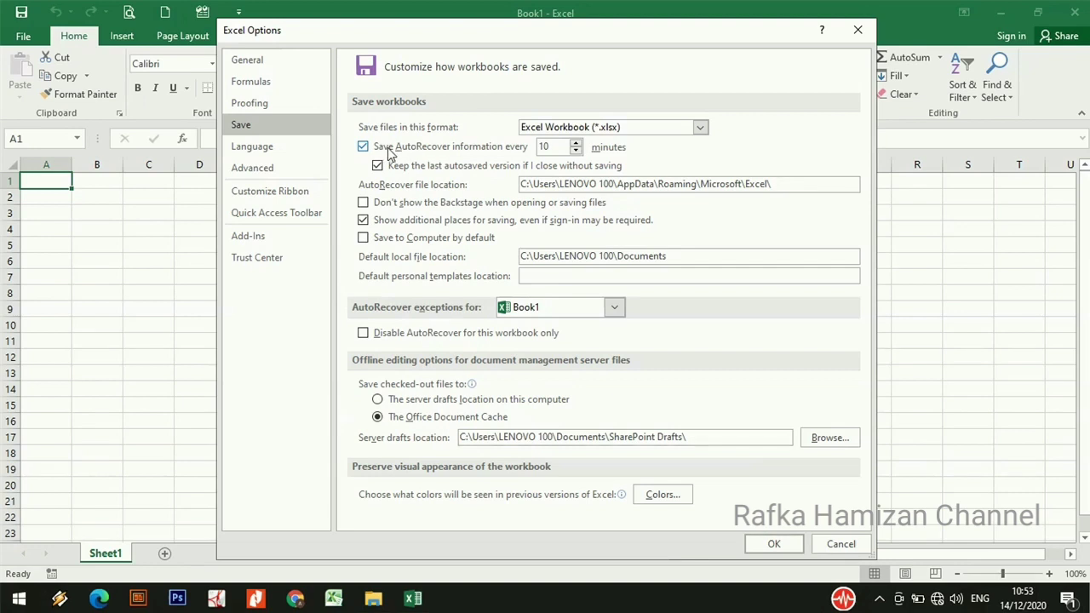
{"action": "left_click", "coordinate": [575, 150]}
{"action": "left_click", "coordinate": [575, 151]}
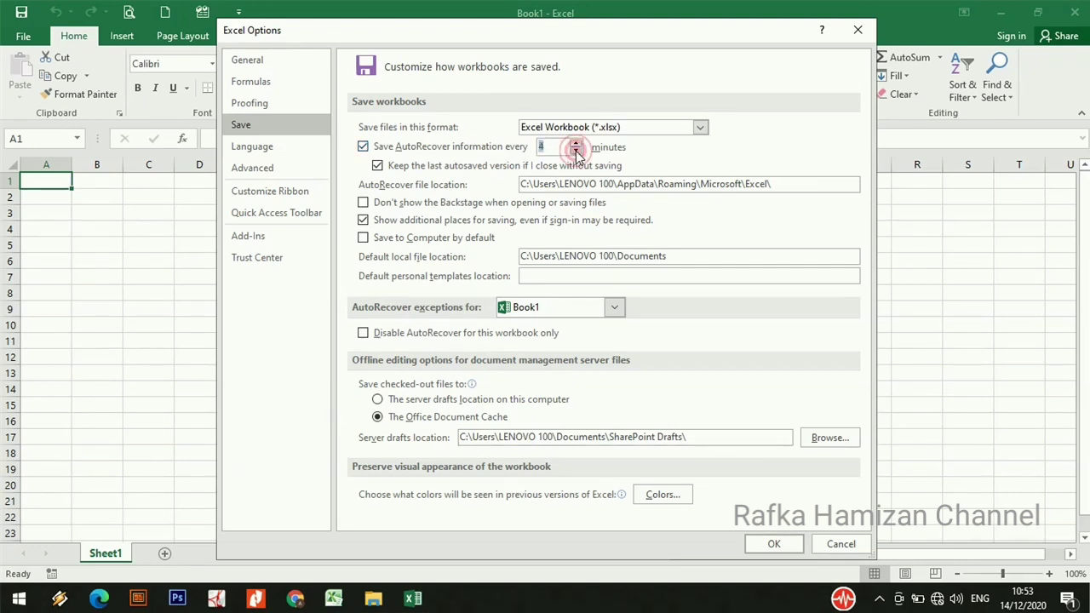
{"action": "left_click", "coordinate": [576, 150]}
{"action": "left_click", "coordinate": [575, 151]}
{"action": "left_click", "coordinate": [575, 151]}
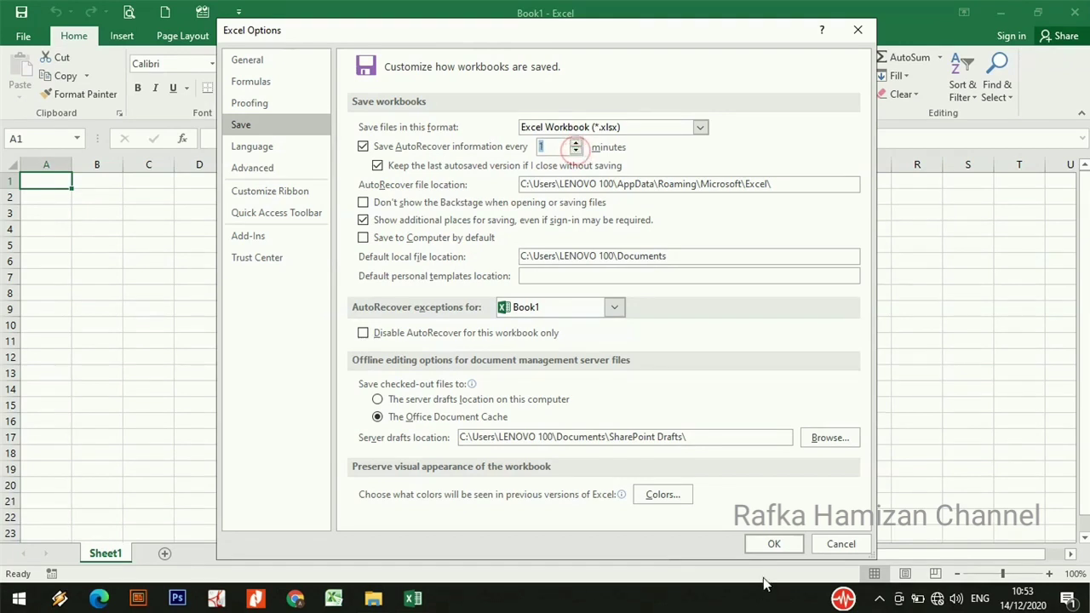
{"action": "left_click", "coordinate": [776, 546]}
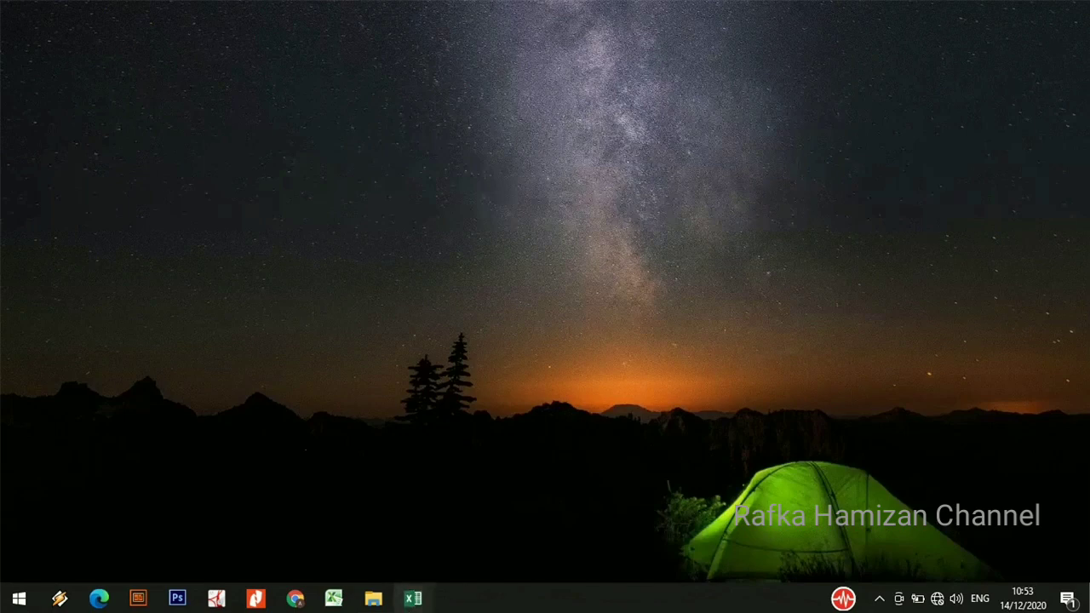
Step: Relaunch Excel with a blank workbook and enter headers NO., NAMA, NIM, KELAS in row 2
{"action": "left_click", "coordinate": [413, 599]}
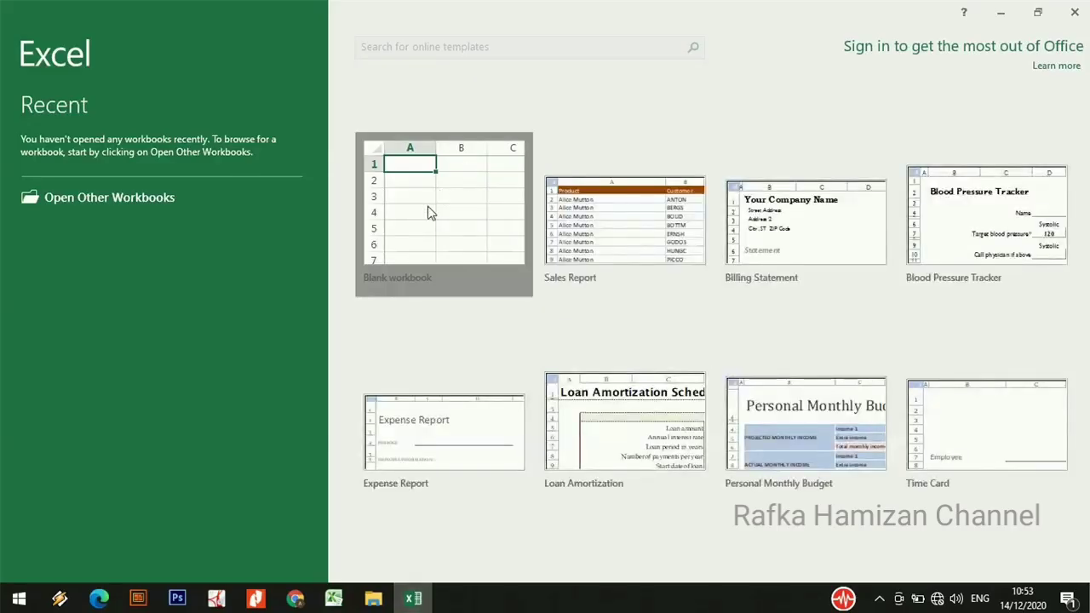
{"action": "left_click", "coordinate": [427, 209]}
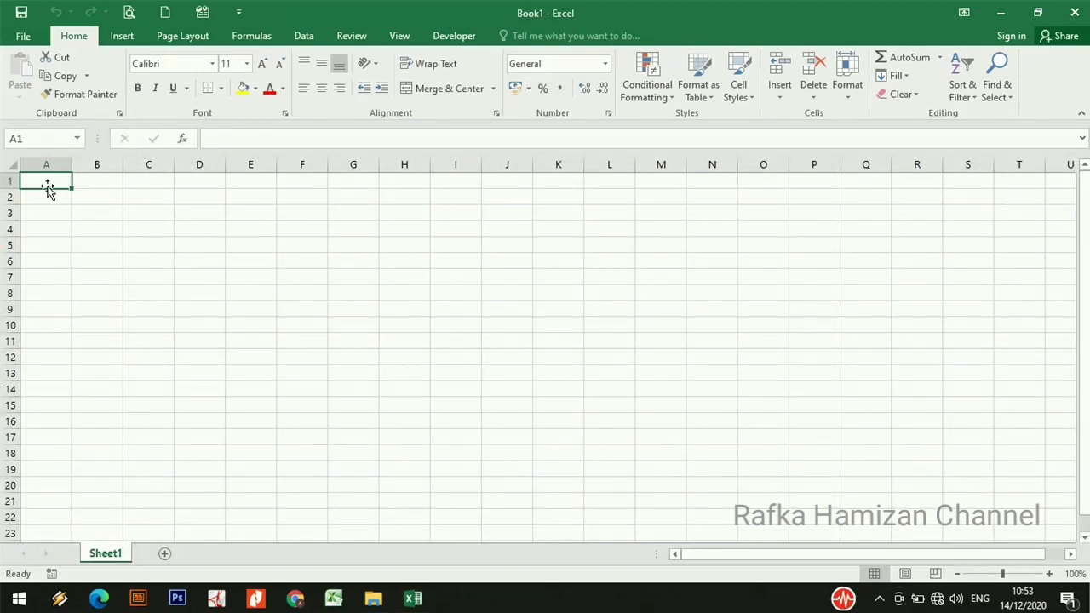
{"action": "key", "text": "Return"}
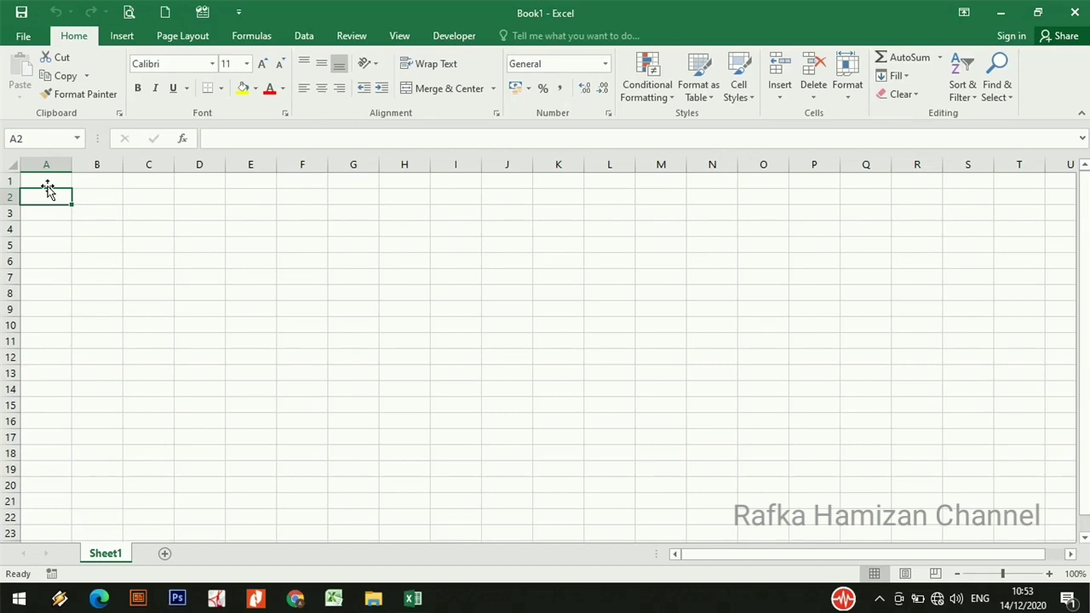
{"action": "type", "text": "No"}
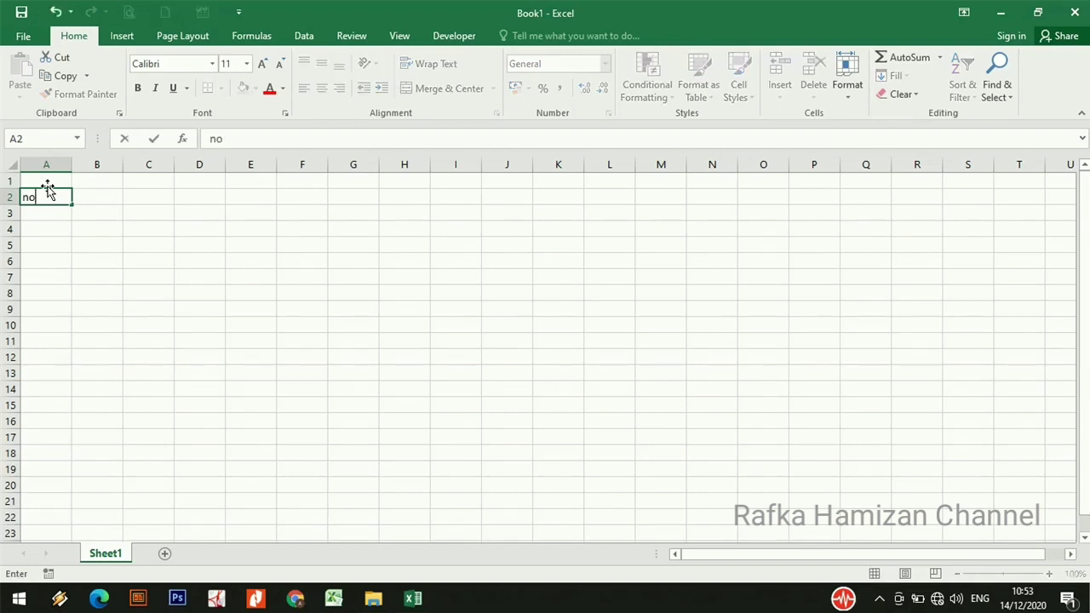
{"action": "key", "text": "BackSpace"}
{"action": "key", "text": "BackSpace"}
{"action": "type", "text": "NO."}
{"action": "key", "text": "Tab"}
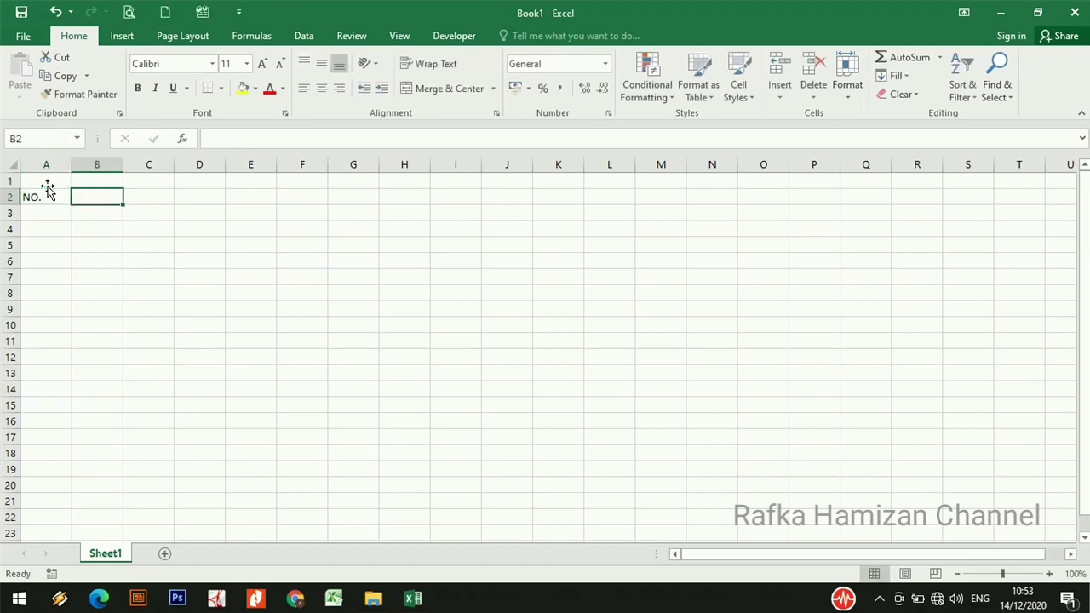
{"action": "type", "text": "NAMA"}
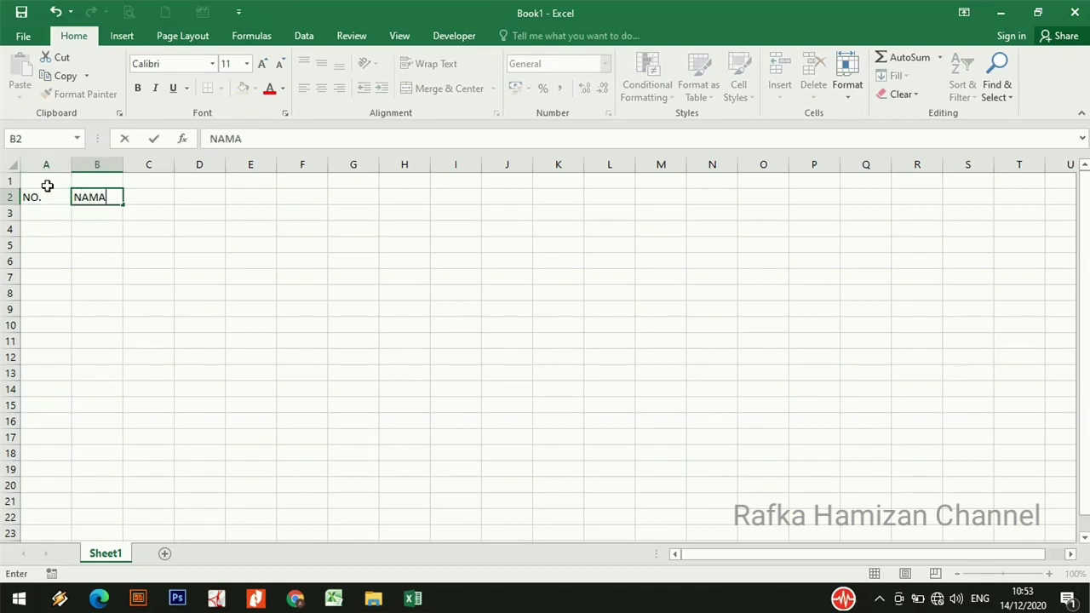
{"action": "key", "text": "Tab"}
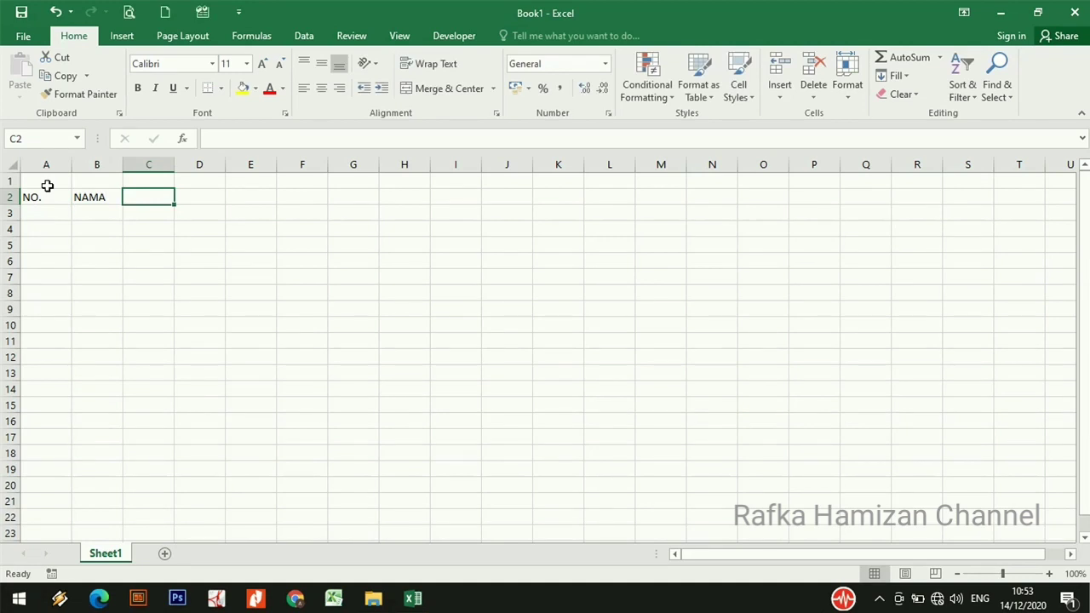
{"action": "type", "text": "NIM"}
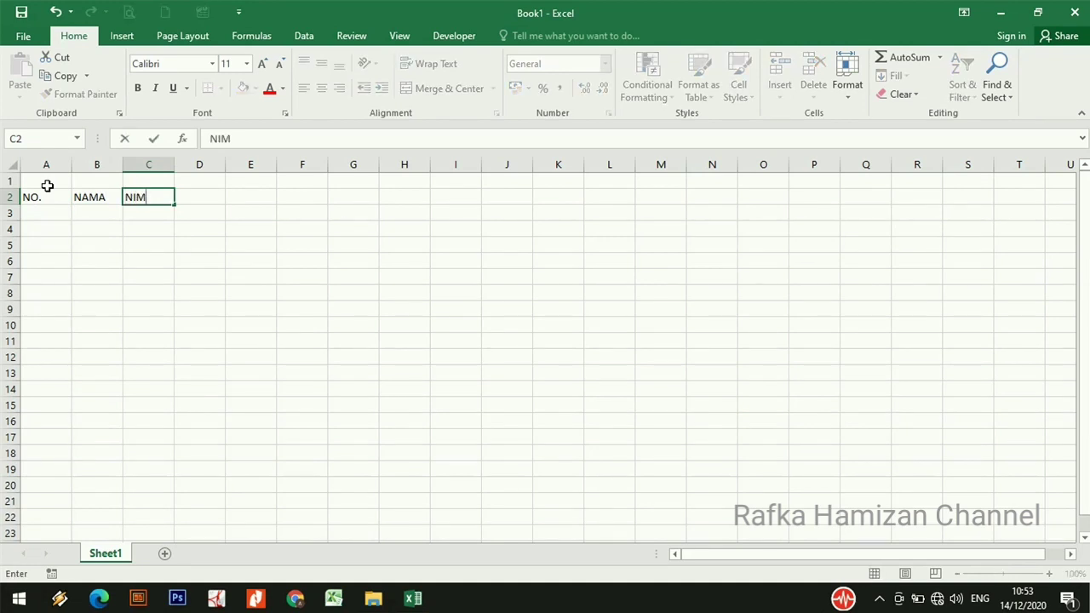
{"action": "key", "text": "Tab"}
{"action": "type", "text": "K"}
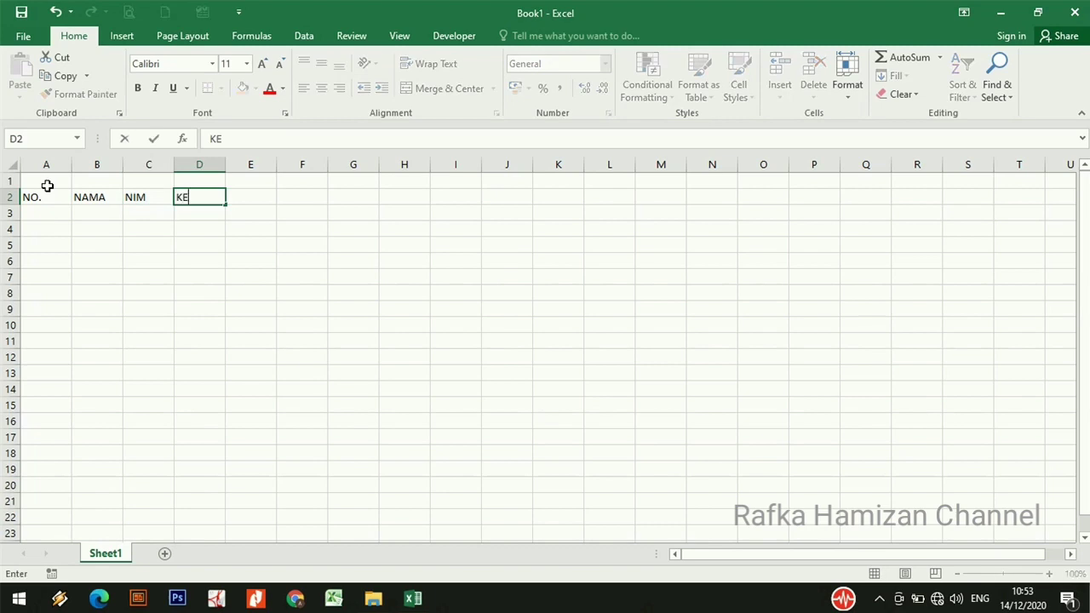
{"action": "type", "text": "ELAS"}
{"action": "key", "text": "Return"}
Step: Fill NO. with 1–6 and NAMA with ADI, ANI, DIAN, RIFKI, PANDI, RINI
{"action": "key", "text": "Left"}
{"action": "type", "text": "1 2 "}
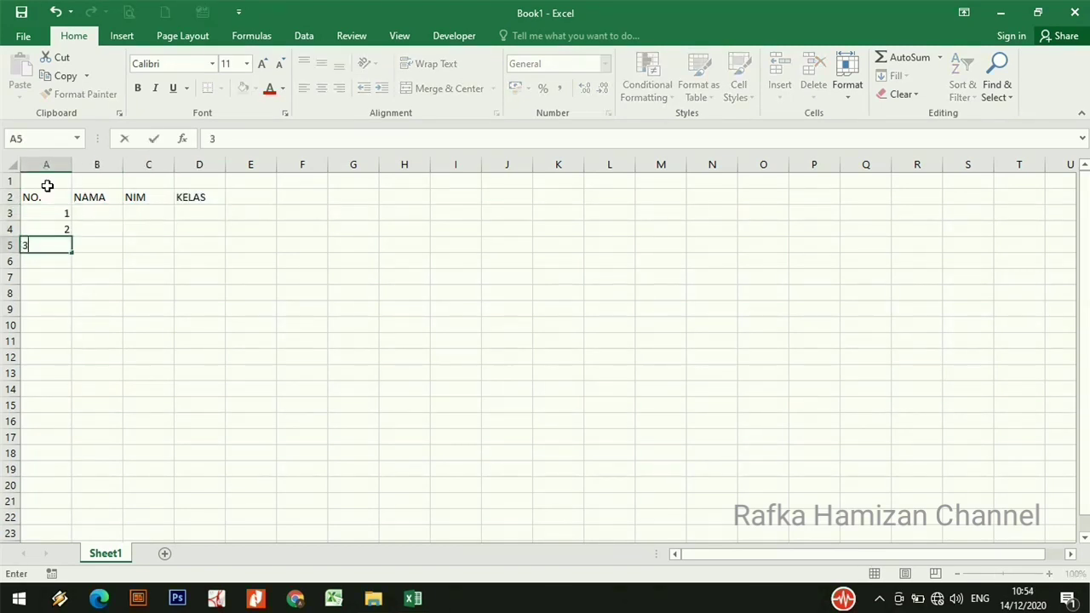
{"action": "type", "text": "3 4 5 6"}
{"action": "key", "text": "Up"}
{"action": "key", "text": "Up"}
{"action": "key", "text": "Up"}
{"action": "key", "text": "Right"}
{"action": "type", "text": "ADI ANI DIAN RIFKI P"}
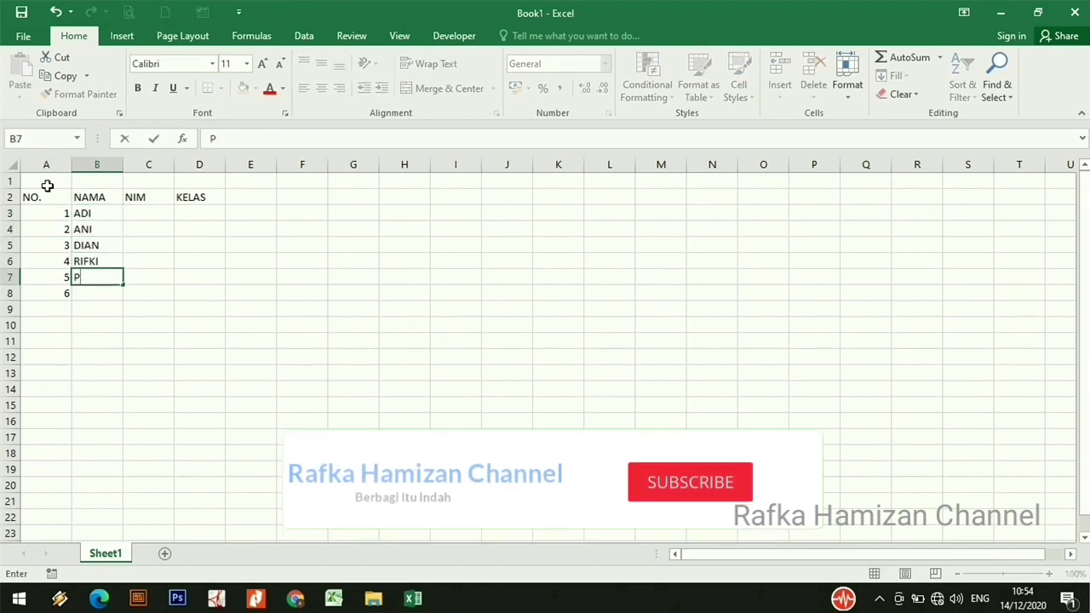
{"action": "type", "text": "ANDI RINI"}
Step: Fill NIM with 001–006 down column C and put X in every KELAS cell D3:D8
{"action": "left_click", "coordinate": [154, 214]}
{"action": "type", "text": "'001"}
{"action": "key", "text": "ctrl+Return"}
{"action": "left_click_drag", "start_coordinate": [173, 221], "coordinate": [173, 297]}
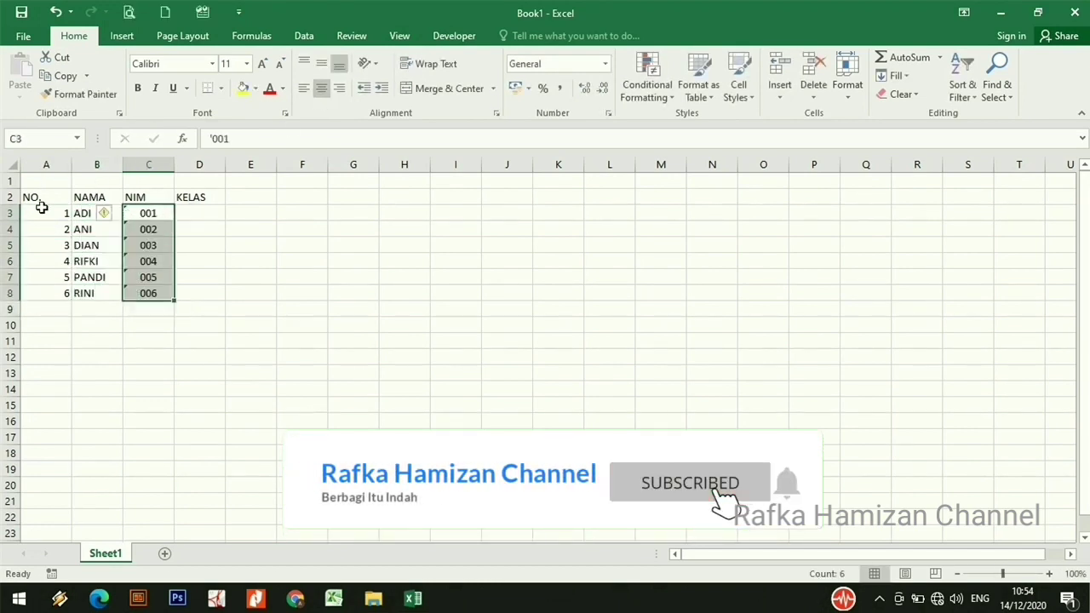
{"action": "left_click_drag", "start_coordinate": [46, 196], "coordinate": [46, 293]}
{"action": "left_click_drag", "start_coordinate": [199, 213], "coordinate": [199, 293]}
{"action": "type", "text": "x"}
{"action": "key", "text": "ctrl+Return"}
Step: Add All Borders to A2:D8, resize the columns, and make the header row bold and centred
{"action": "left_click_drag", "start_coordinate": [46, 197], "coordinate": [199, 293]}
{"action": "left_click", "coordinate": [207, 88]}
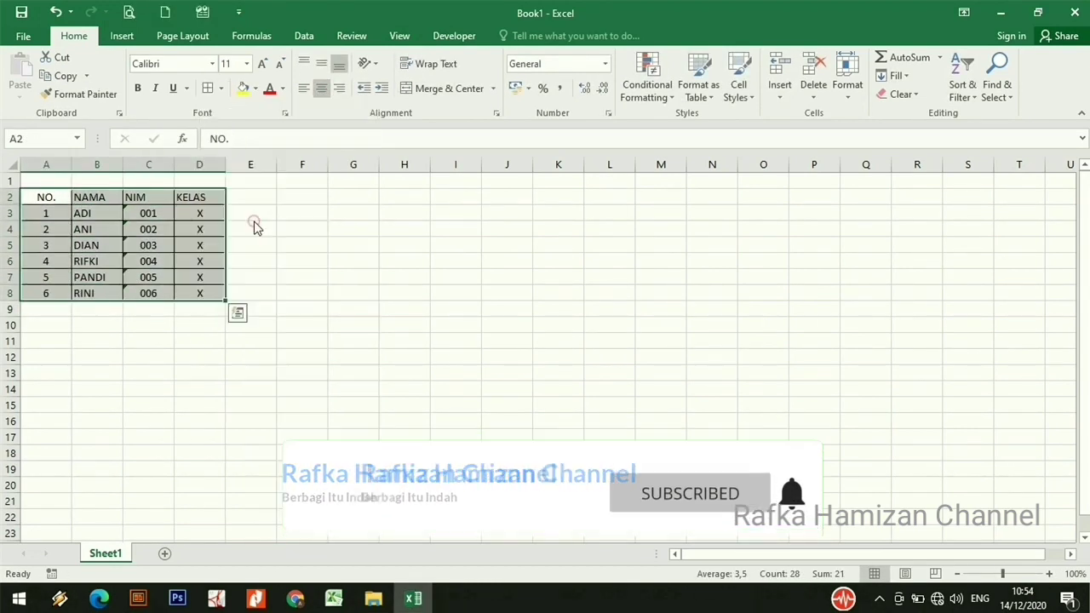
{"action": "left_click_drag", "start_coordinate": [99, 164], "coordinate": [212, 165]}
{"action": "left_click_drag", "start_coordinate": [262, 164], "coordinate": [284, 165]}
{"action": "left_click_drag", "start_coordinate": [34, 197], "coordinate": [247, 197]}
{"action": "left_click", "coordinate": [321, 88]}
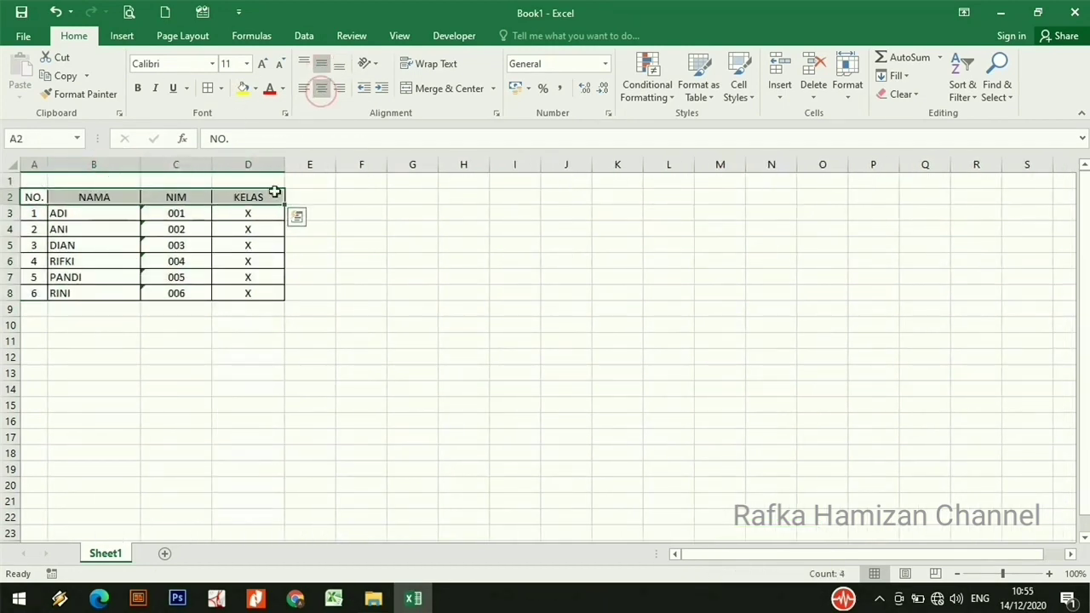
{"action": "left_click", "coordinate": [137, 88]}
{"action": "left_click", "coordinate": [359, 274]}
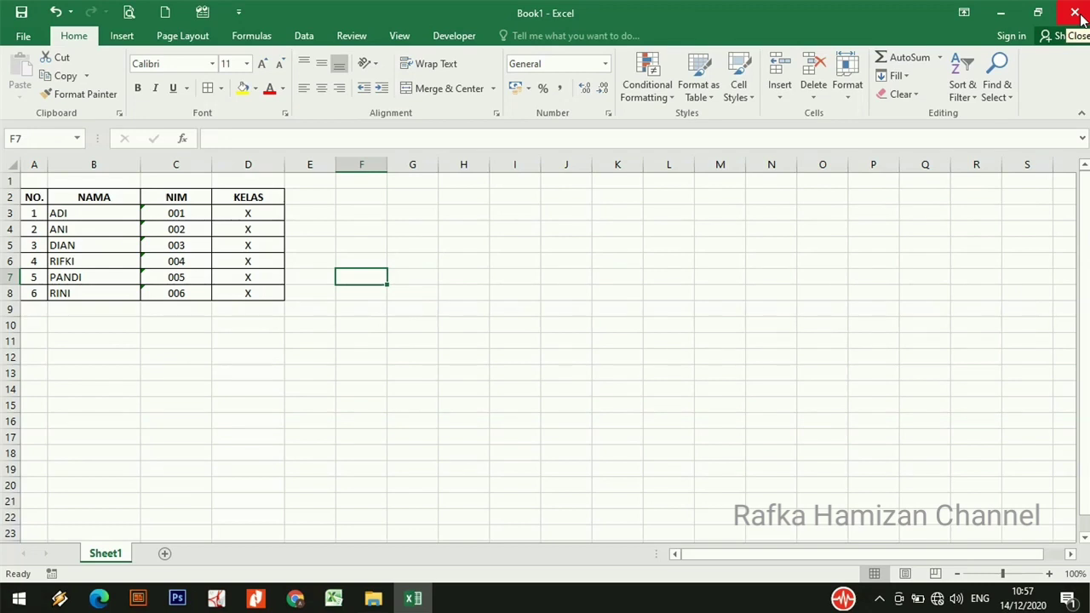
Step: Close Excel with the bordered six-student table still unsaved in Book1
{"action": "left_click", "coordinate": [1076, 13]}
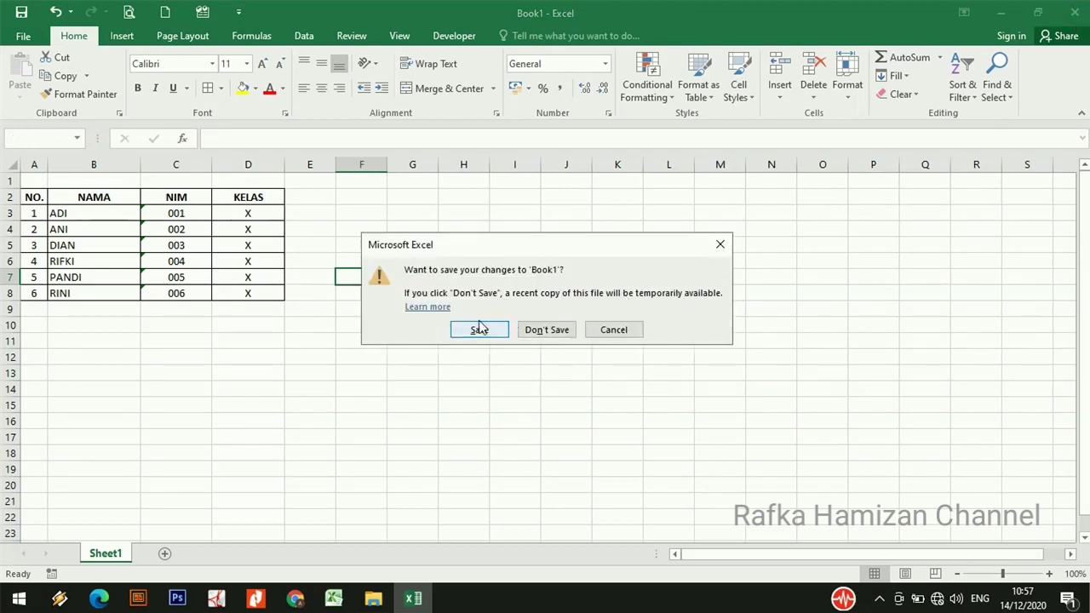
Step: Choose Don't Save for Book1, relaunch Excel and create a new blank workbook
{"action": "left_click", "coordinate": [551, 330]}
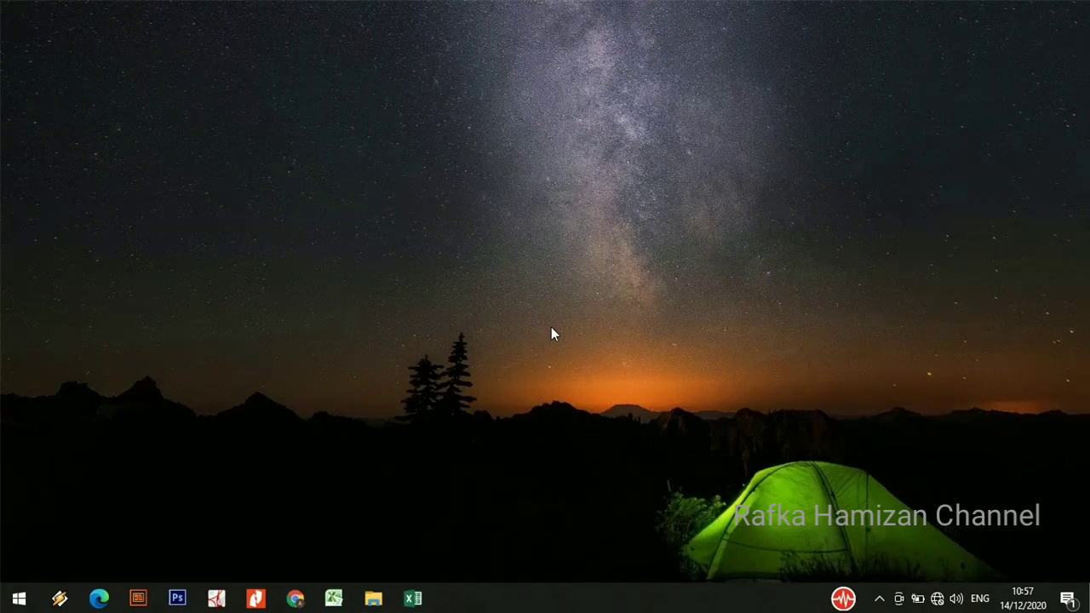
{"action": "left_click", "coordinate": [409, 600]}
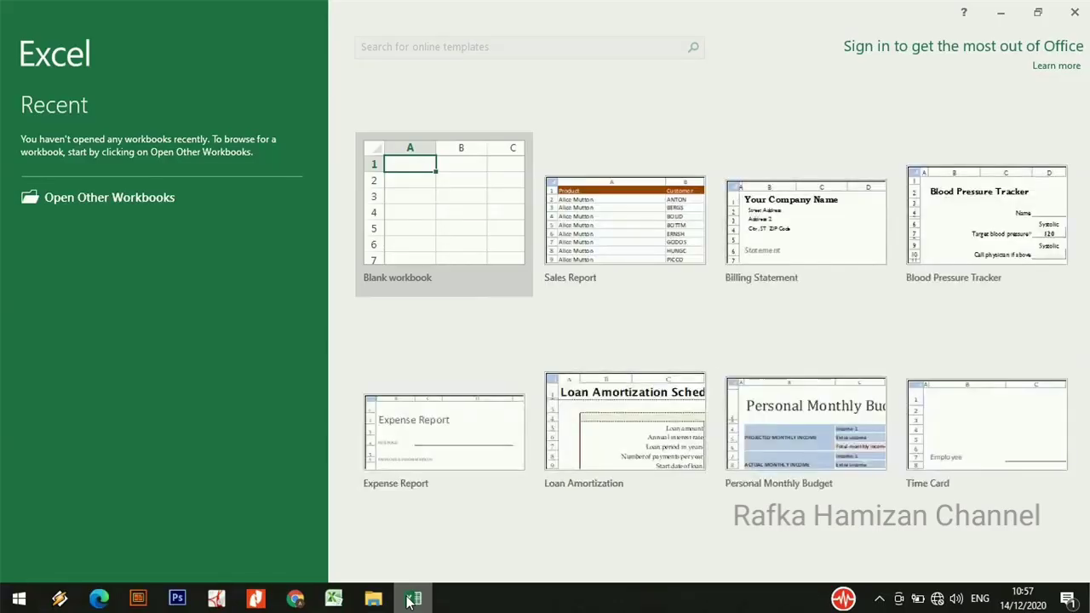
{"action": "left_click", "coordinate": [432, 240]}
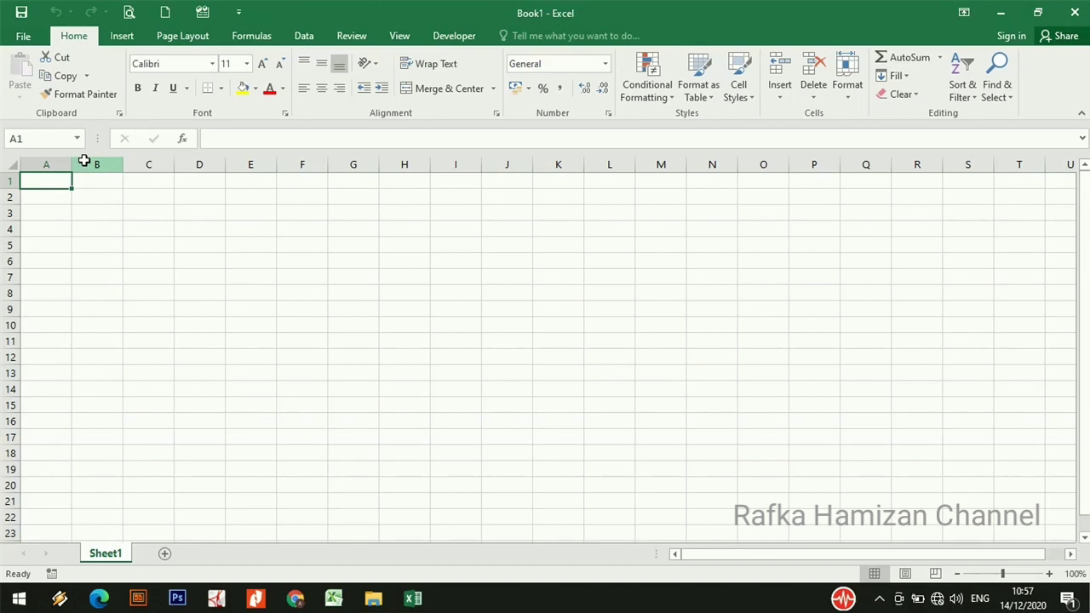
Step: Show the UnsavedFiles folder via Recover Unsaved Workbooks under File > Open
{"action": "left_click", "coordinate": [24, 37]}
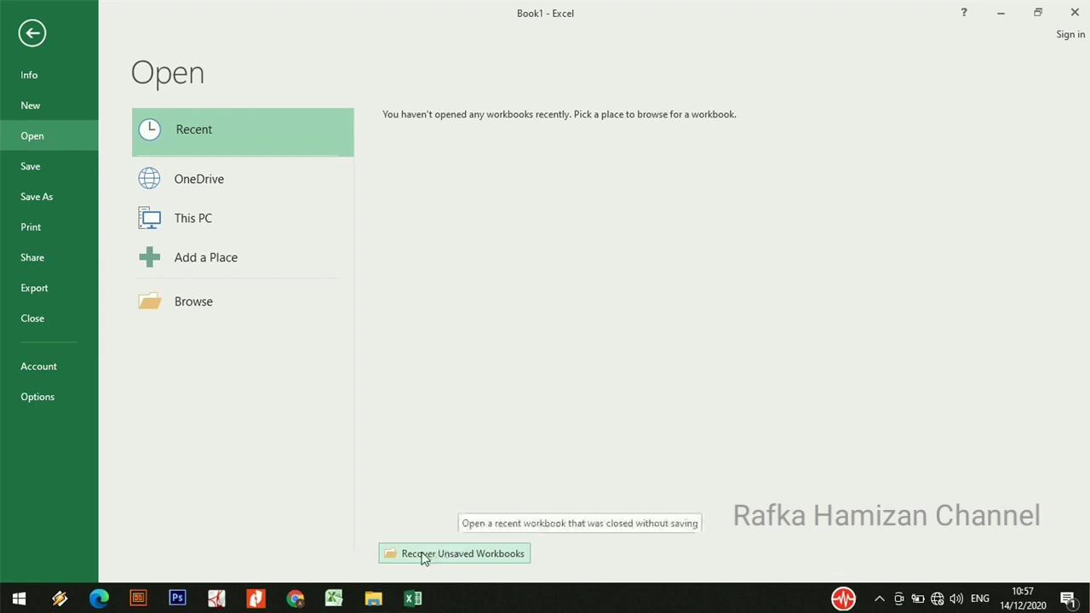
{"action": "left_click", "coordinate": [471, 554]}
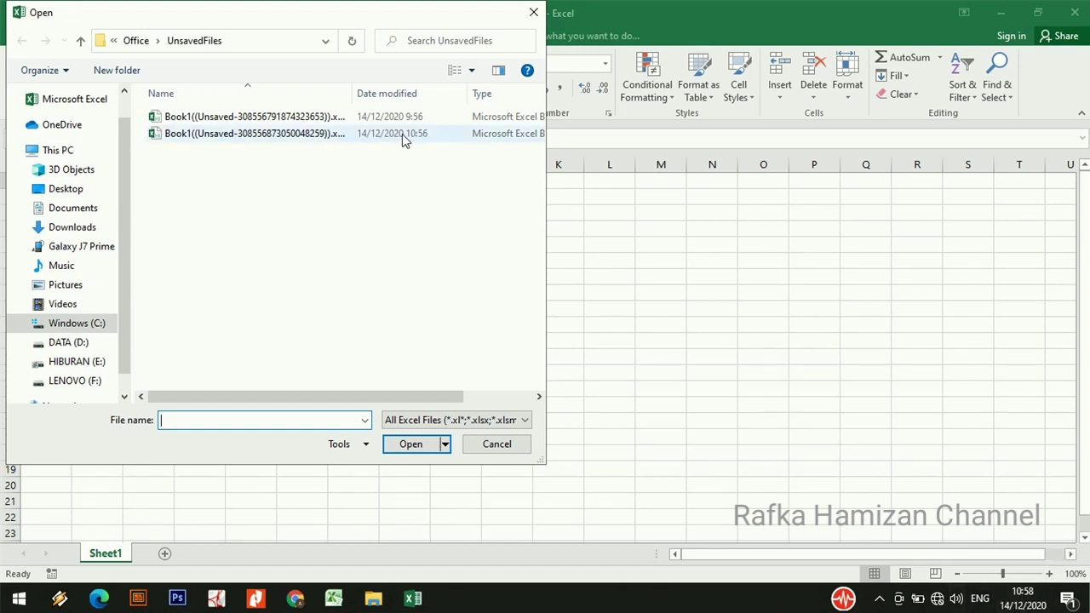
Step: Open the 10:56 unsaved Book1 recovery file to restore the student table
{"action": "left_click", "coordinate": [318, 135]}
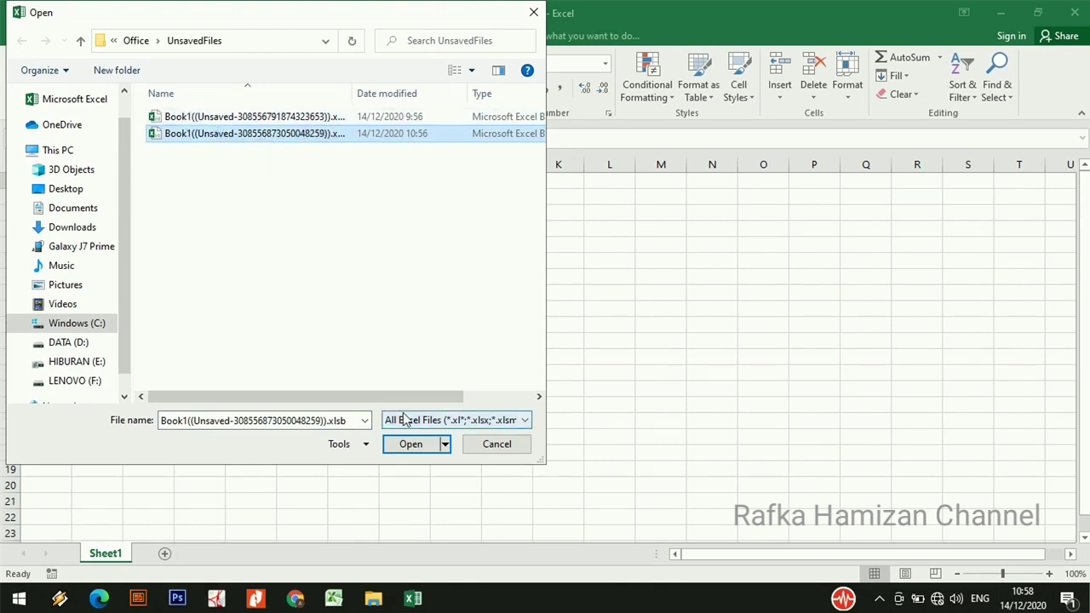
{"action": "left_click", "coordinate": [411, 445]}
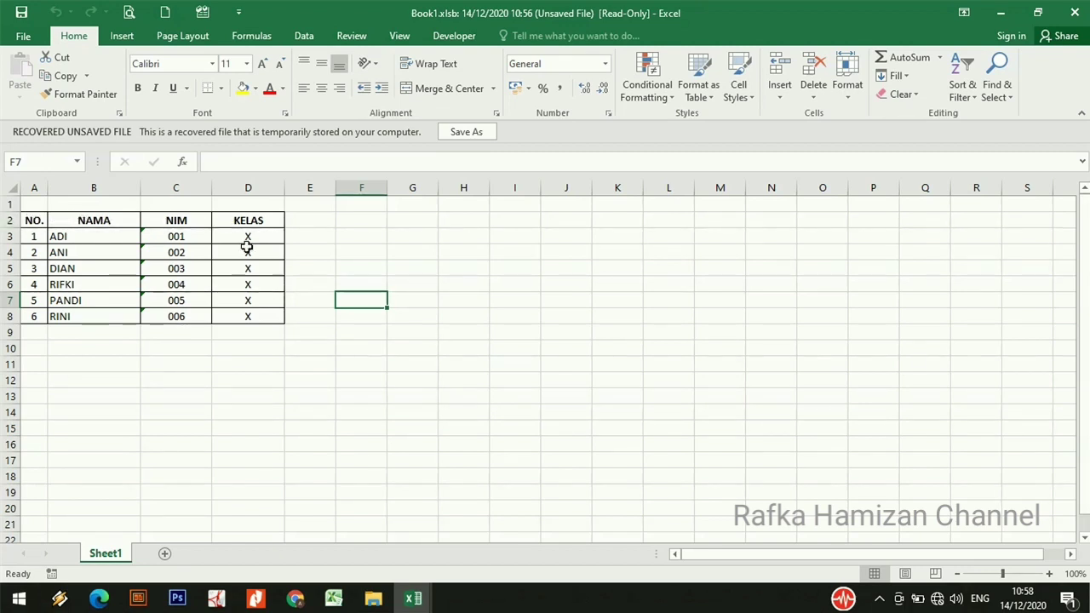
Step: Save the recovered workbook to Documents named 'DAFTAR NAMA', then open File Explorer to check it
{"action": "left_click", "coordinate": [464, 136]}
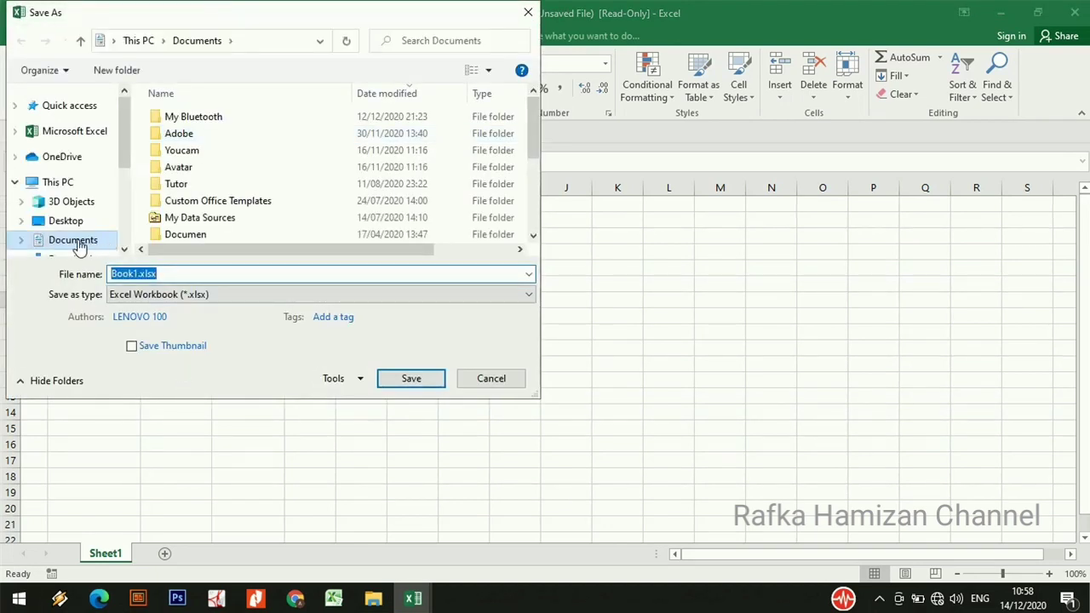
{"action": "left_click", "coordinate": [75, 243]}
{"action": "left_click", "coordinate": [160, 272]}
{"action": "type", "text": "DAFTA"}
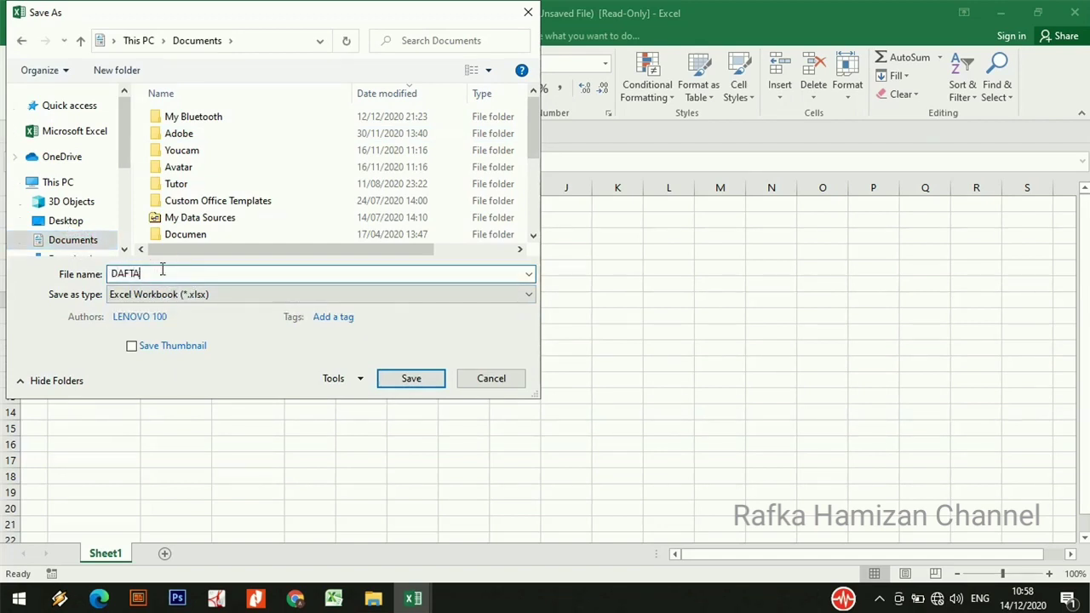
{"action": "type", "text": "R NAM"}
{"action": "type", "text": "A"}
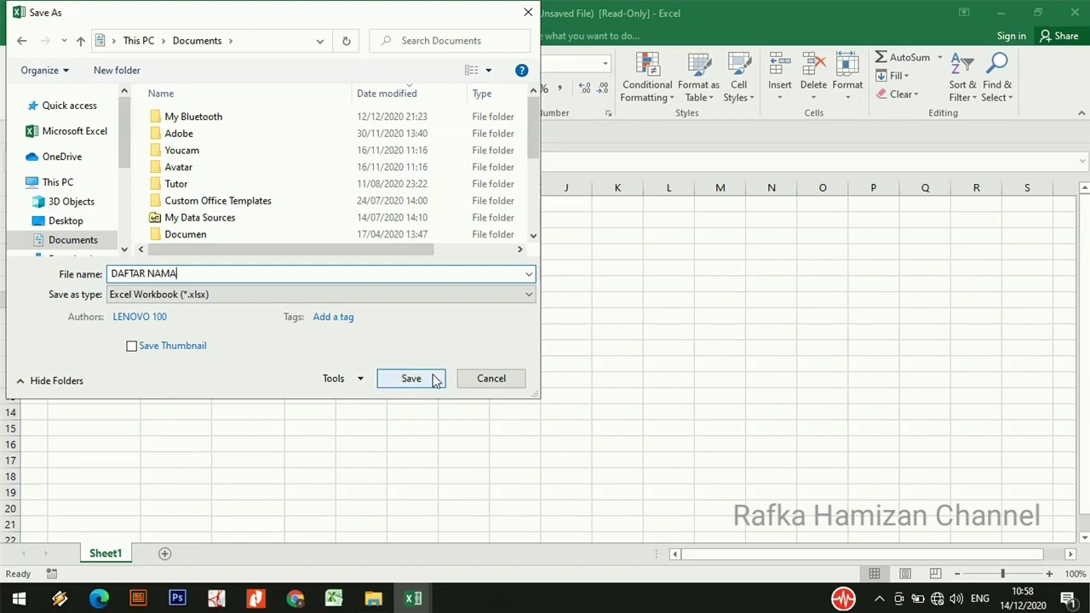
{"action": "left_click", "coordinate": [429, 380]}
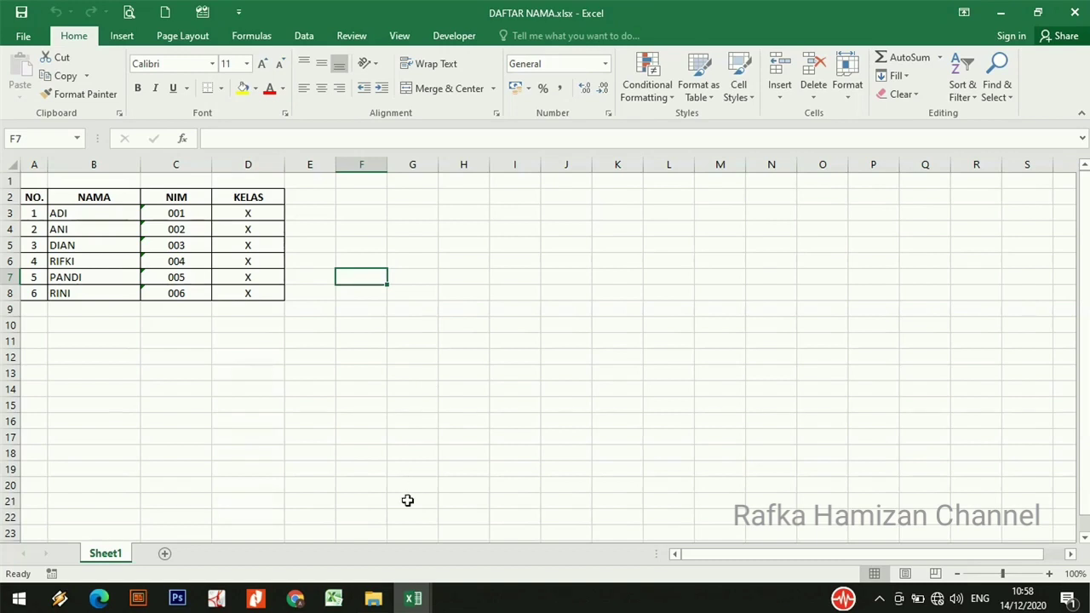
{"action": "left_click", "coordinate": [382, 599]}
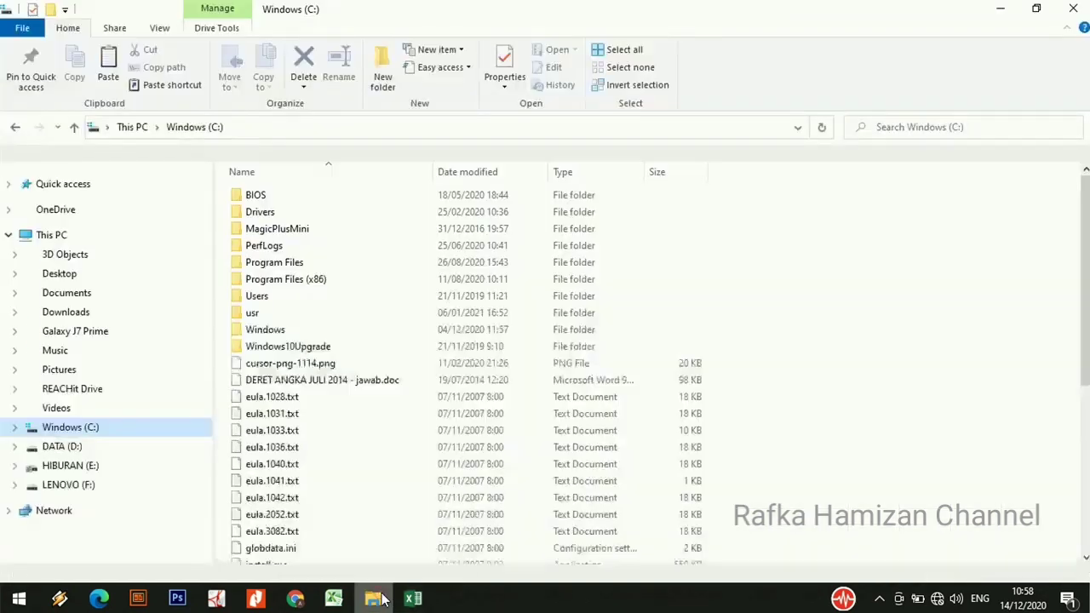
{"action": "left_click", "coordinate": [68, 294]}
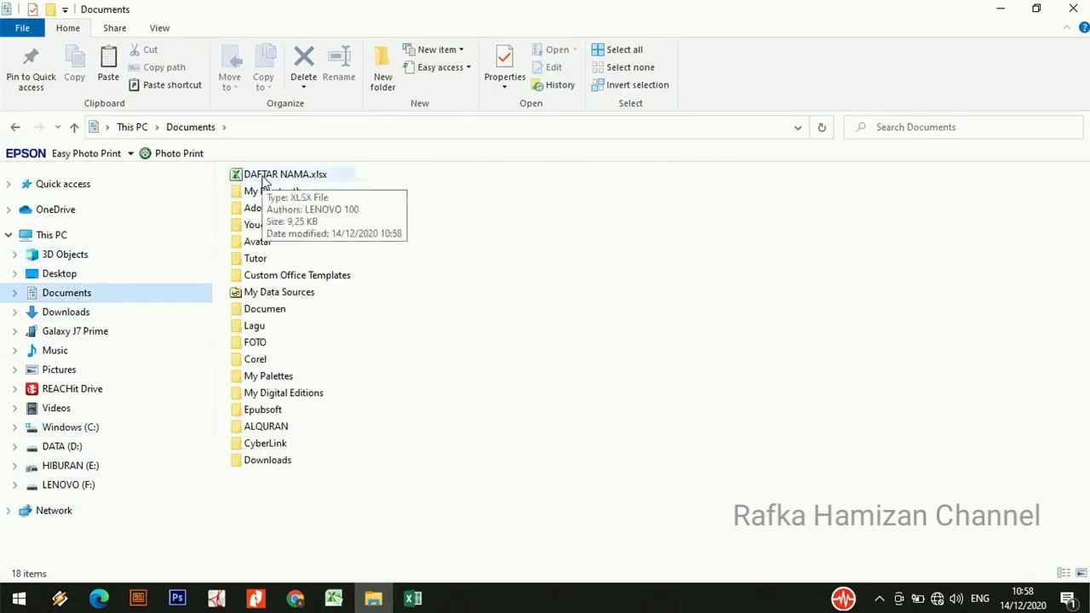
{"action": "left_click", "coordinate": [372, 599]}
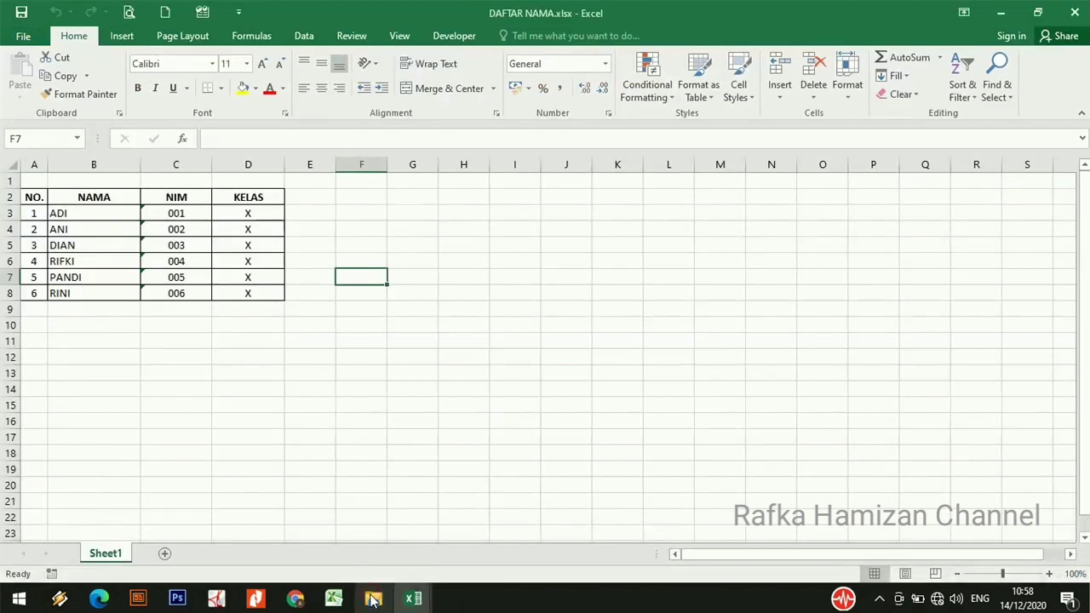